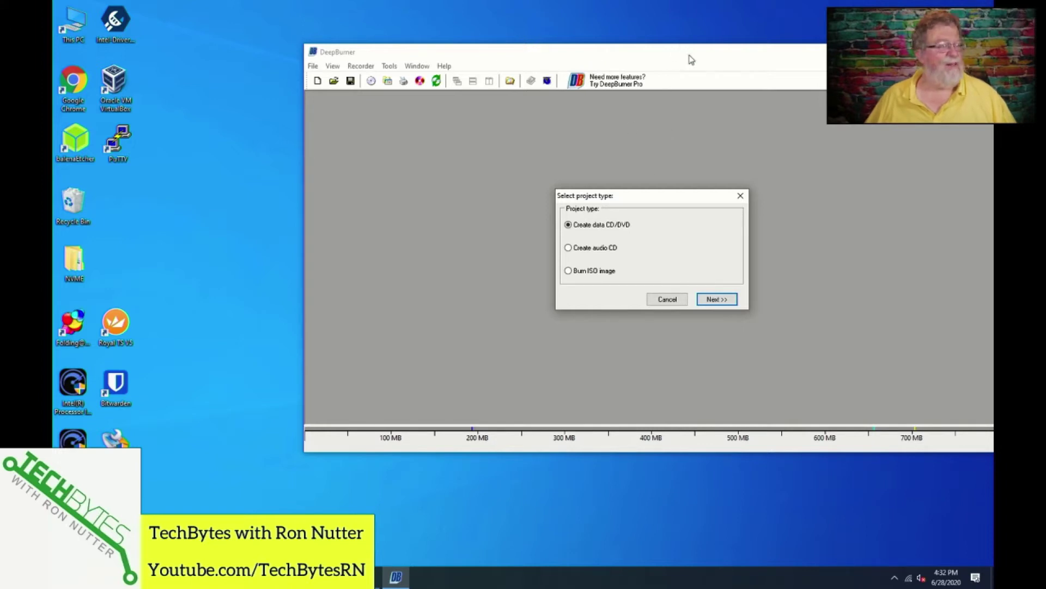
Create a new data CD/DVD project without multisession, producing Data CD#1.
left_click(666, 299)
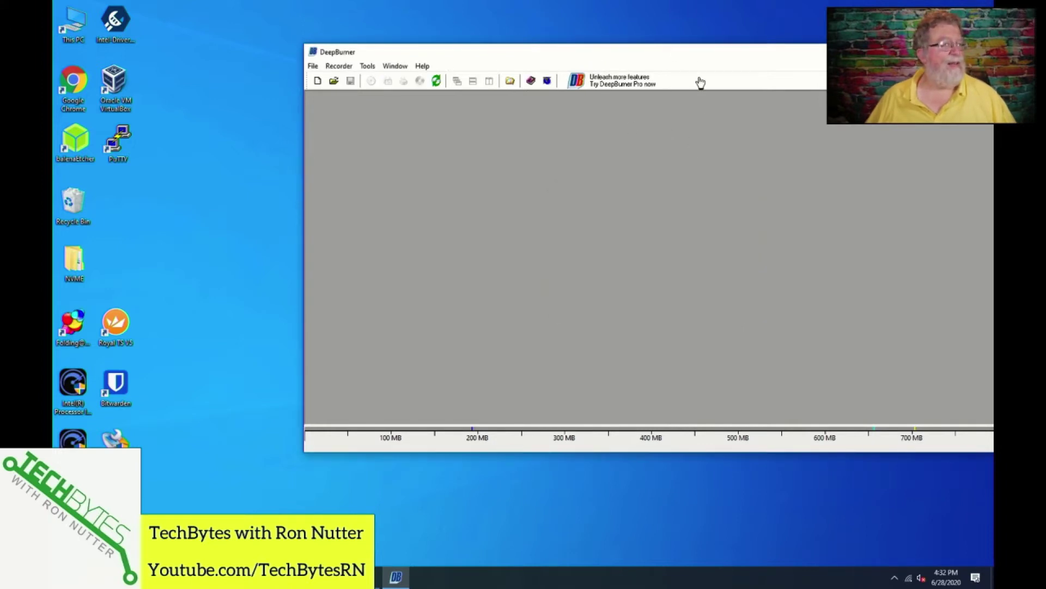
left_click_drag(705, 52, 541, 44)
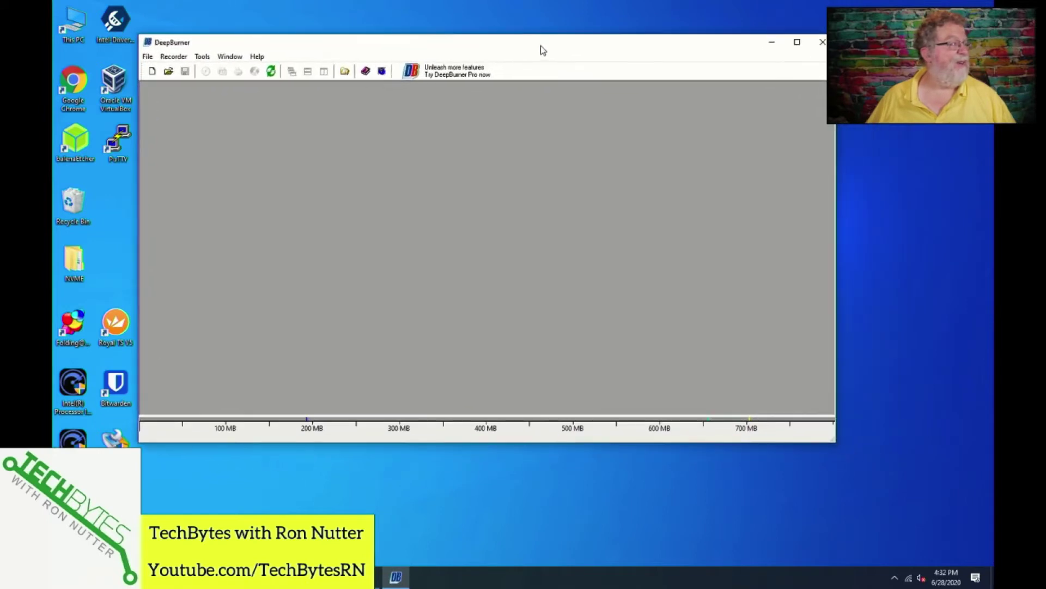
left_click(147, 56)
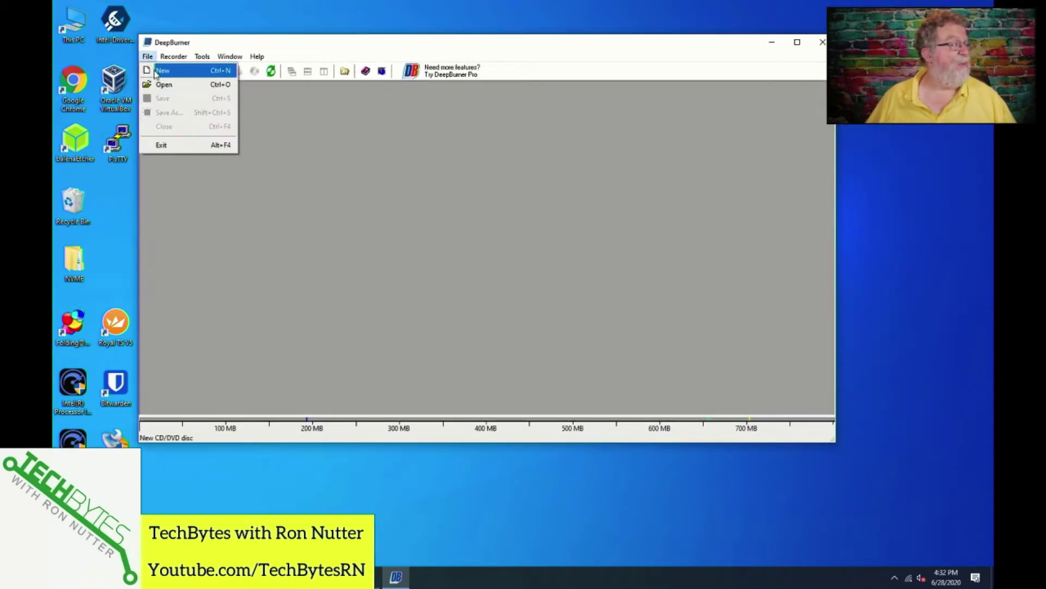
left_click(163, 71)
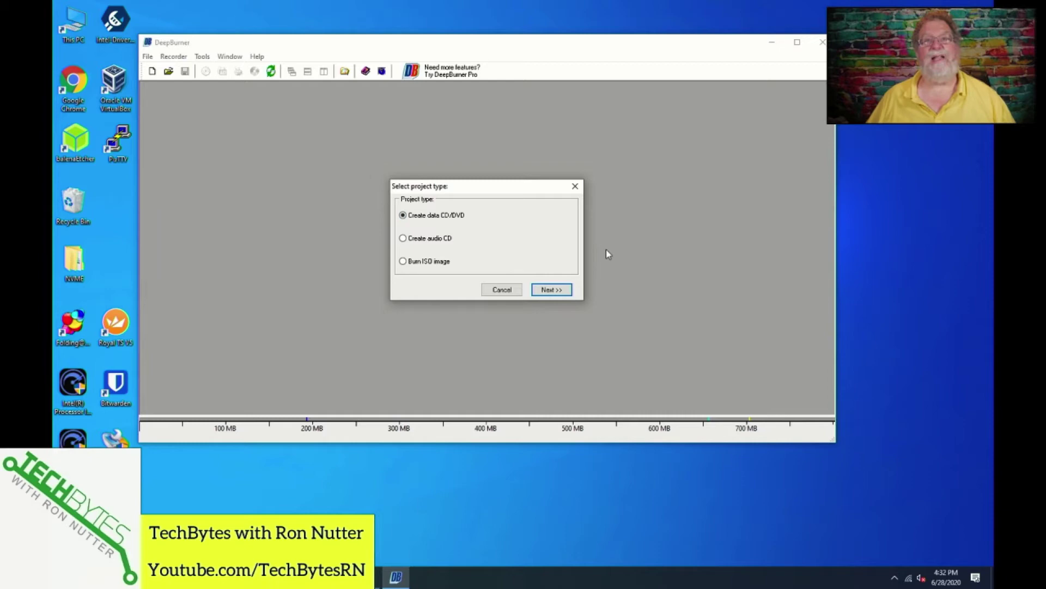
left_click(548, 291)
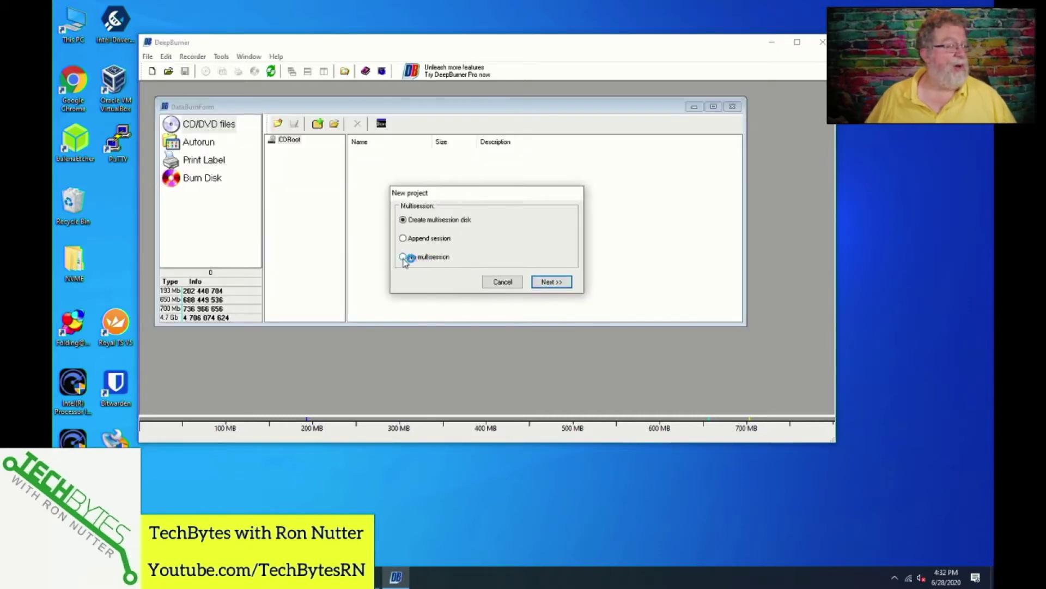
left_click(404, 257)
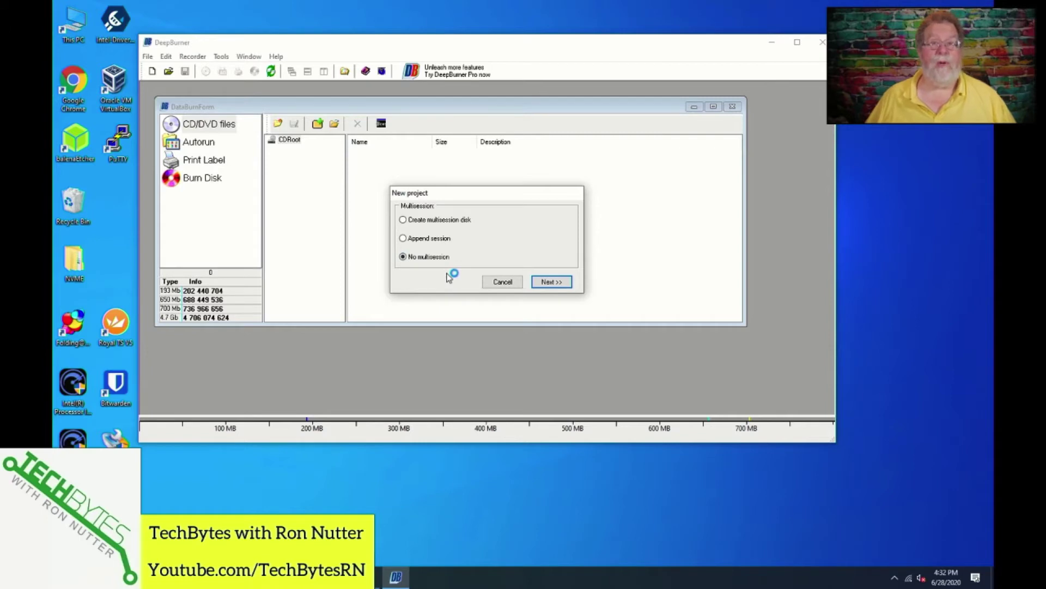
left_click(549, 284)
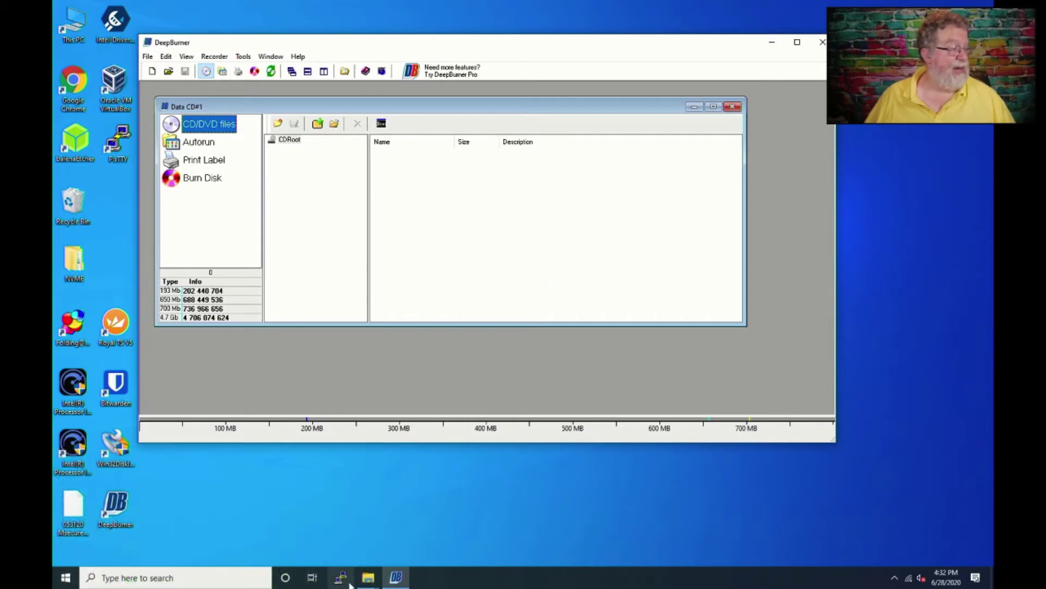
Copy the six selected files in the Downloads folder to the clipboard.
left_click(368, 578)
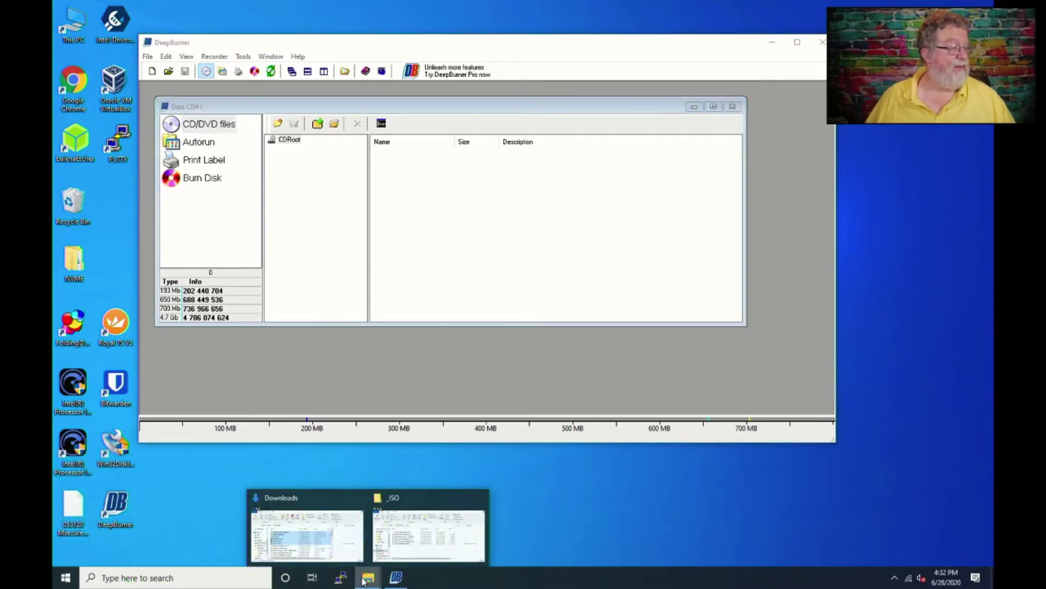
left_click(308, 502)
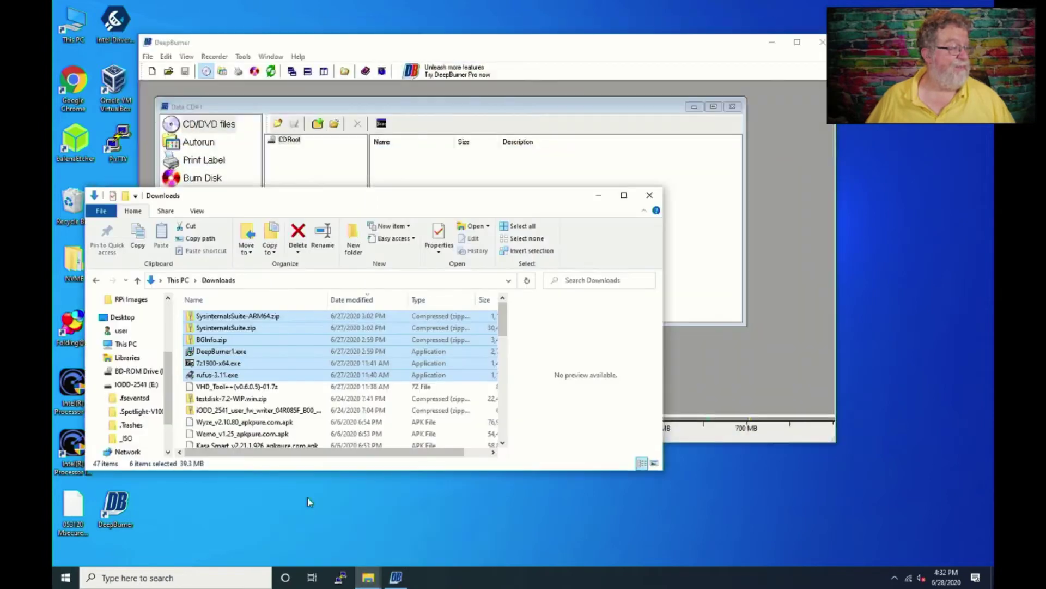
right_click(270, 352)
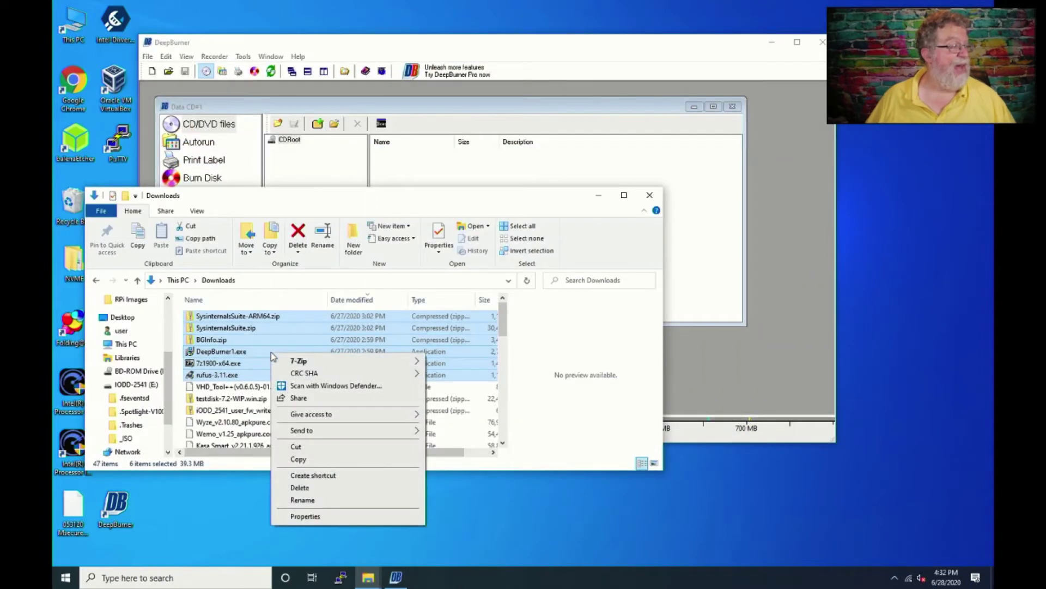
left_click(313, 461)
Paste the six copied files, including rufus-3.11.exe and BGInfo.zip, into the Data CD#1 root.
left_click(311, 155)
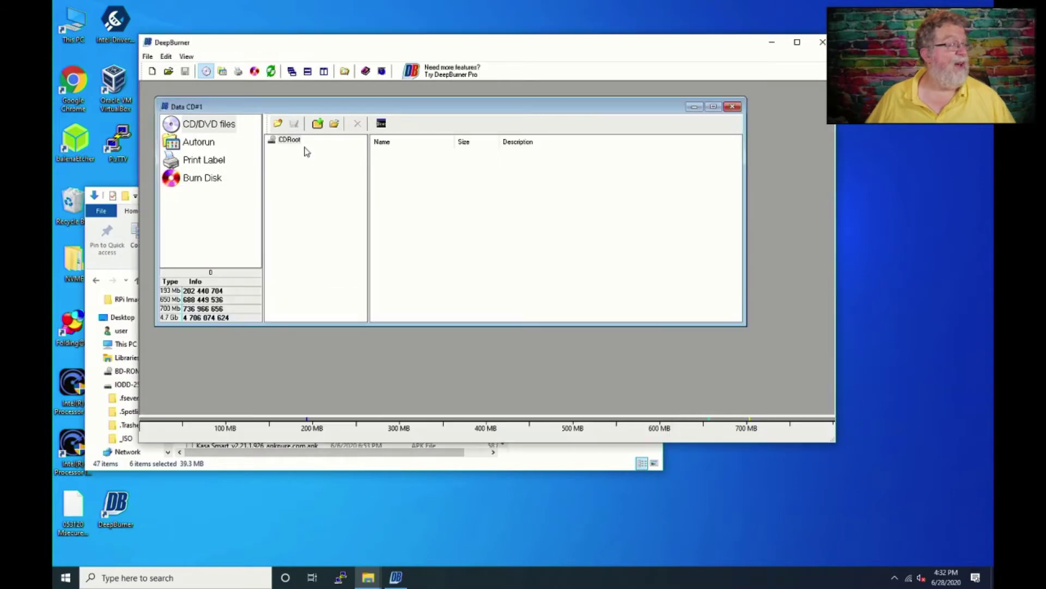
right_click(312, 186)
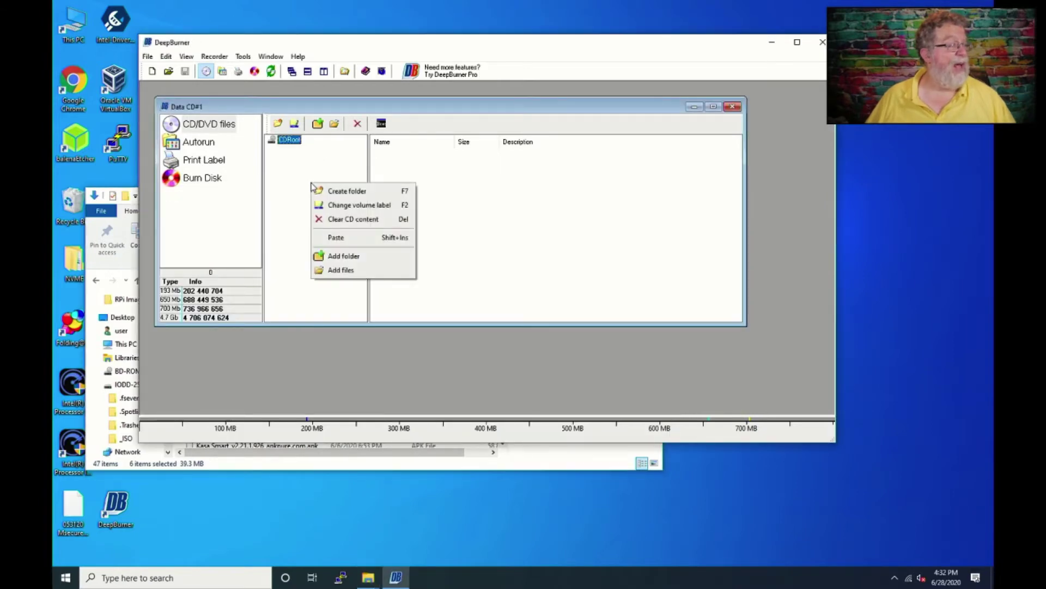
left_click(331, 238)
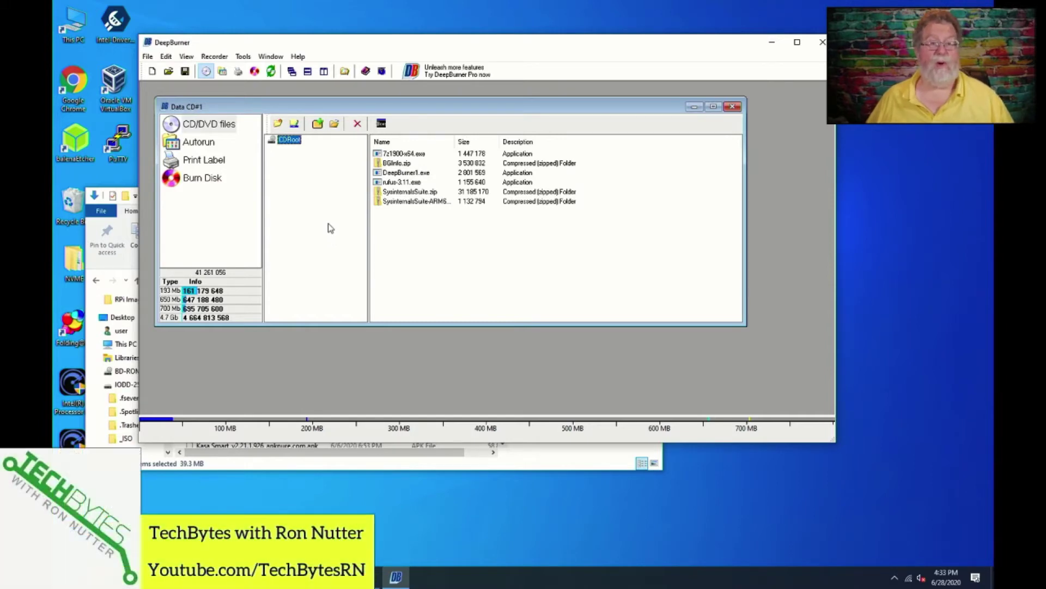
Relabel the CD root starting with 'Tools' and acknowledge the label-too-long warning.
right_click(292, 144)
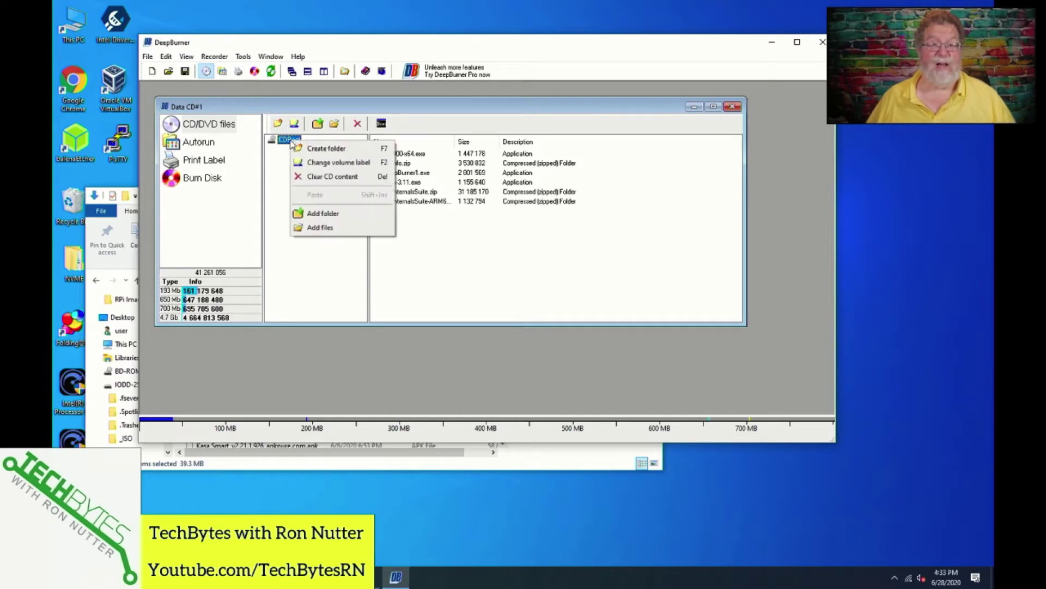
left_click(330, 165)
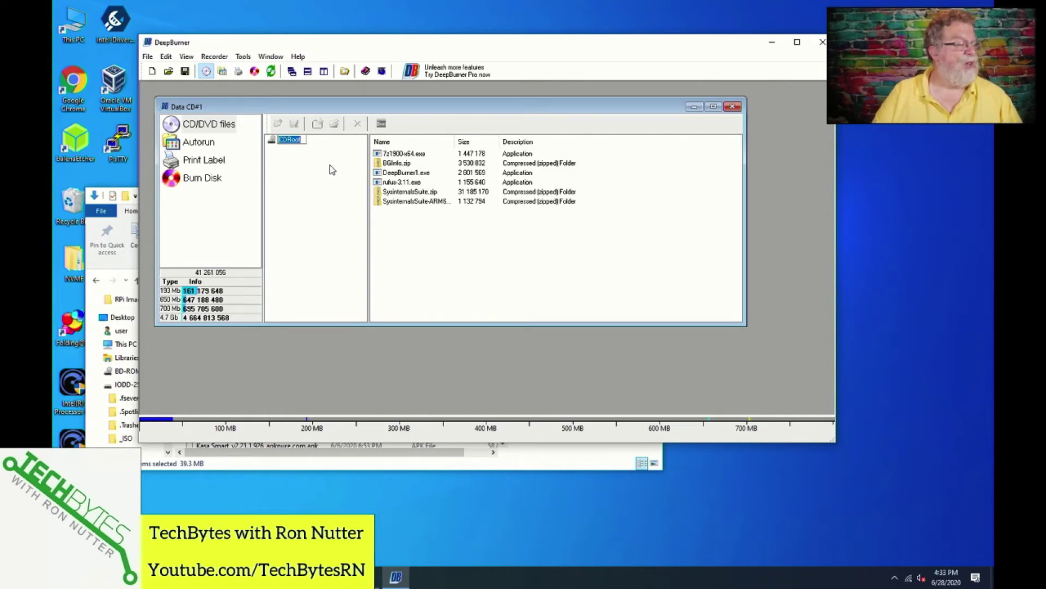
type("Toolsk")
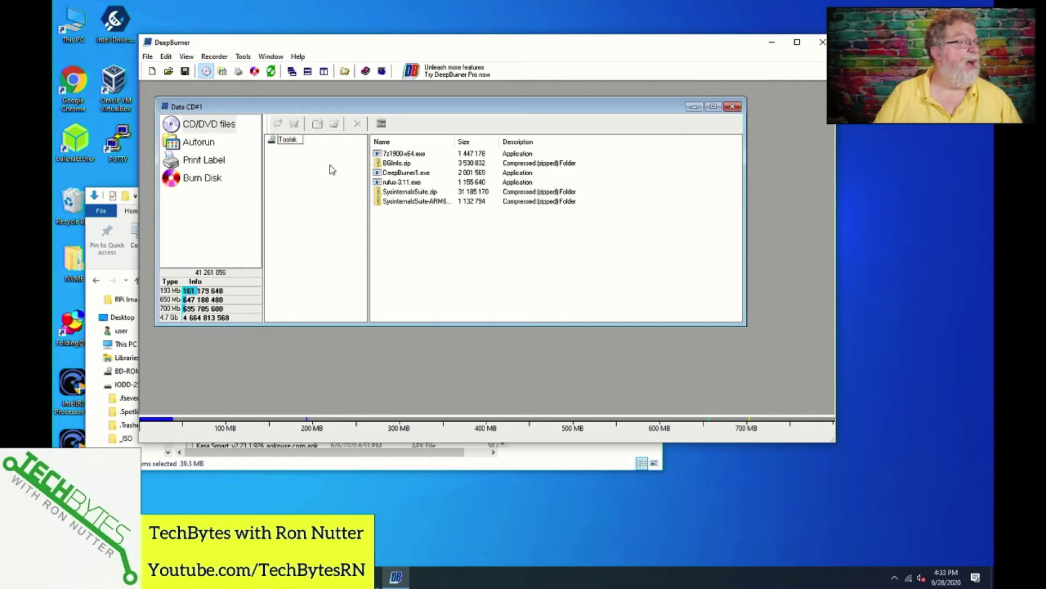
key("BackSpace")
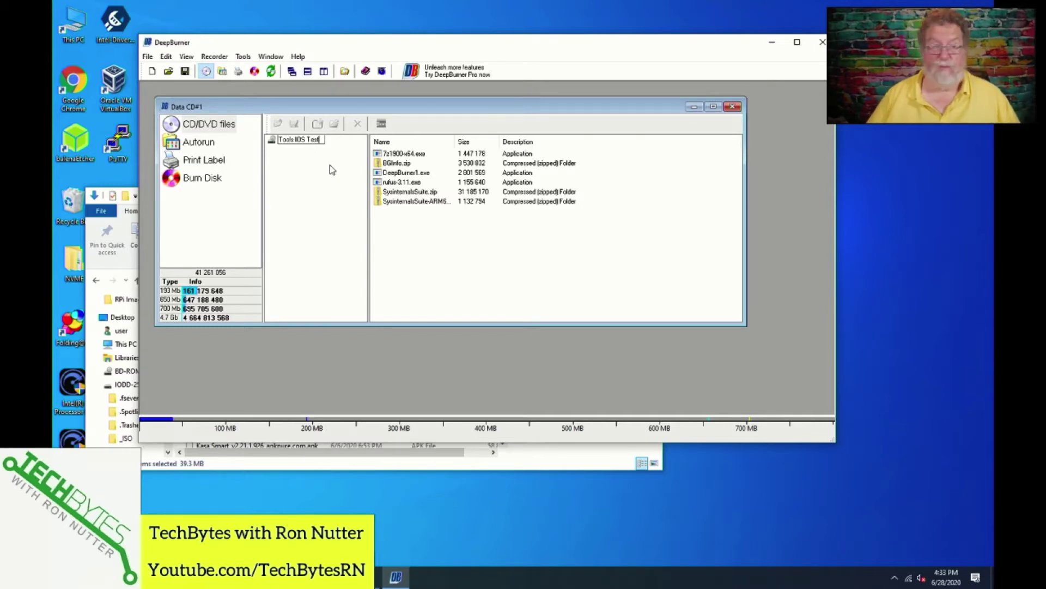
key("Return")
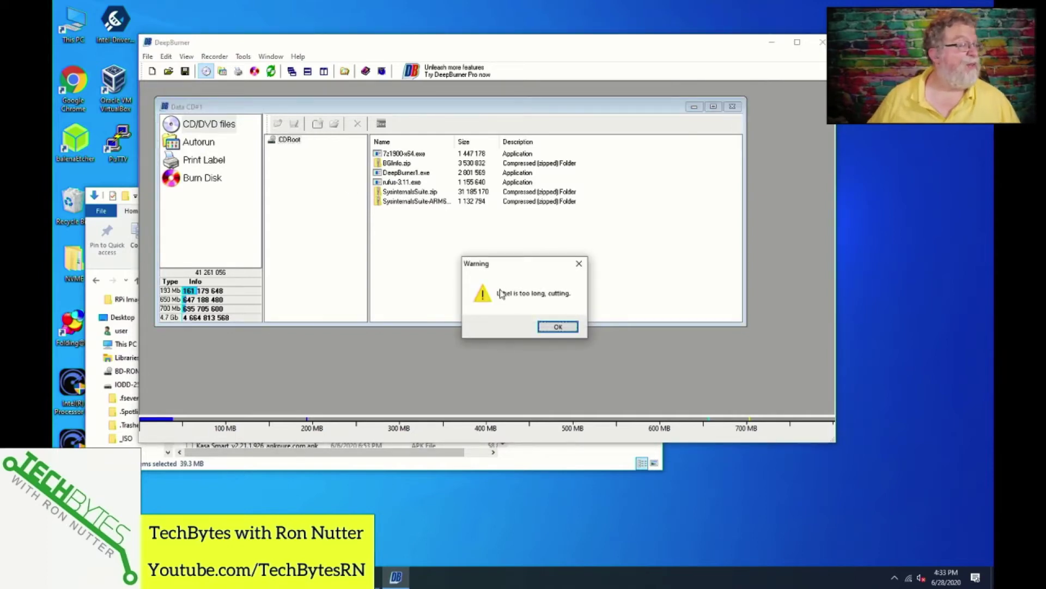
left_click(562, 327)
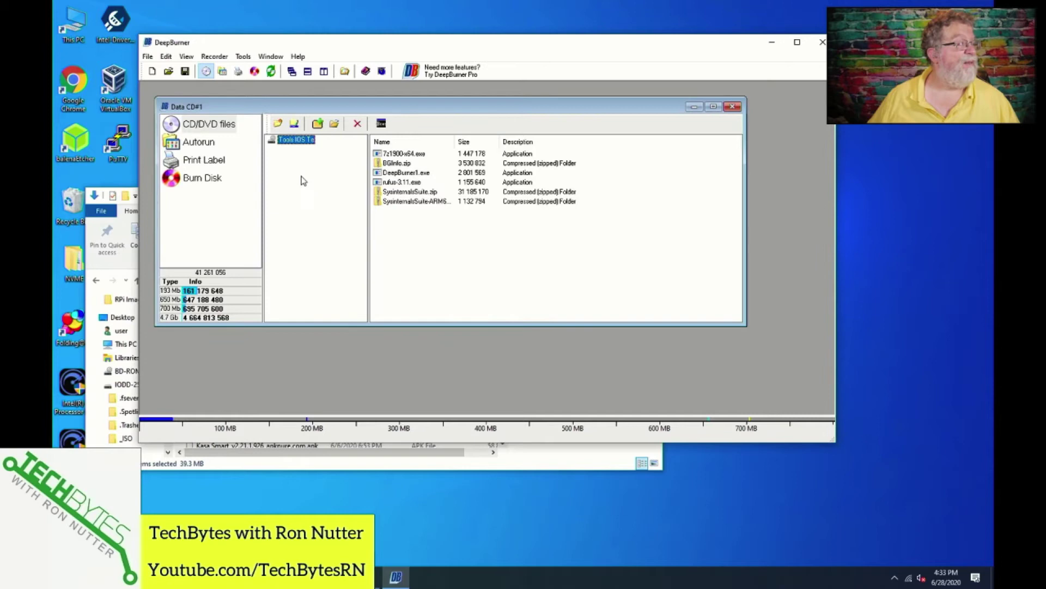
Trim the trailing letters from the shortened disc label.
left_click(300, 141)
right_click(301, 142)
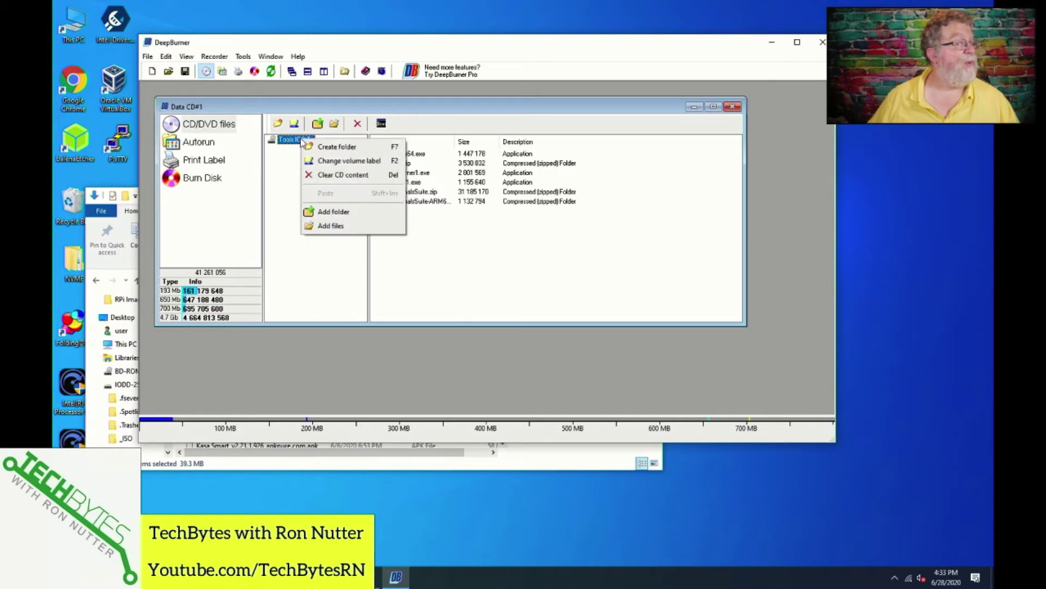
left_click(321, 163)
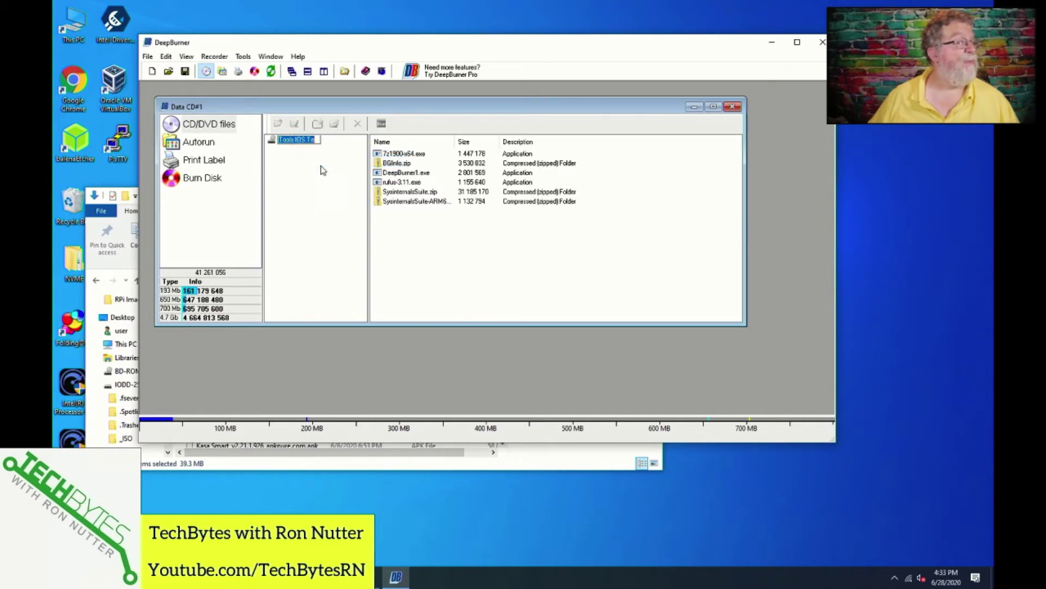
key("End")
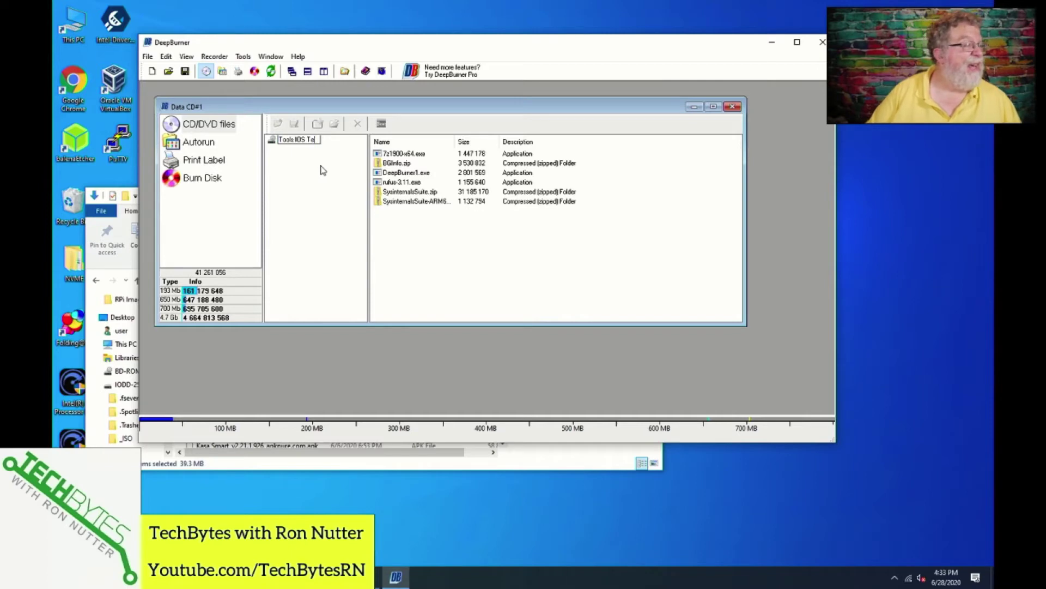
key("BackSpace")
key("BackSpace")
key("BackSpace")
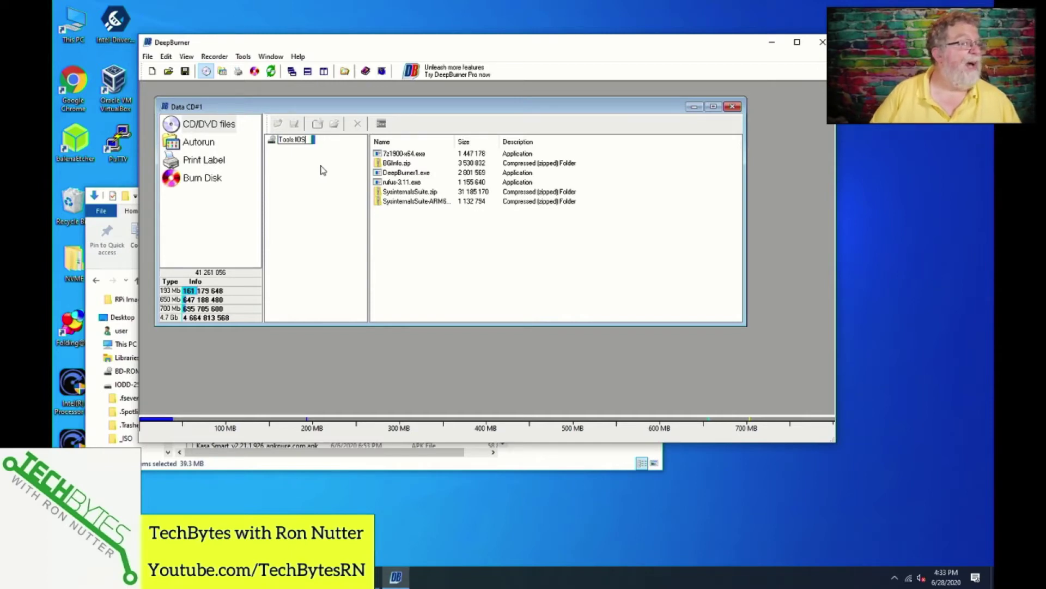
key("Return")
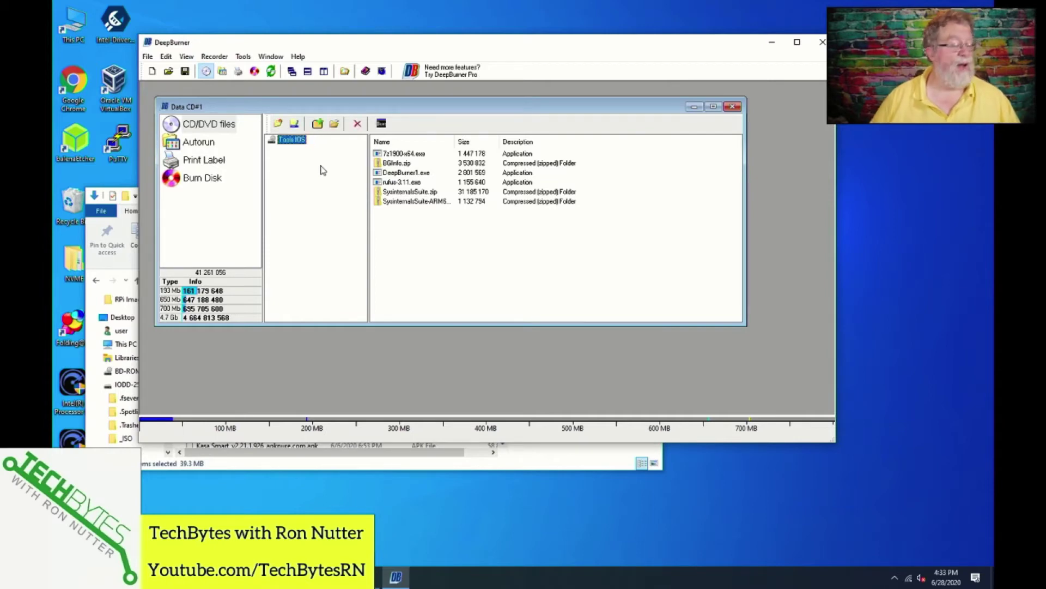
Replace the misspelled 'IOS' with 'ISO' so the label reads Tools ISO.
left_click(300, 141)
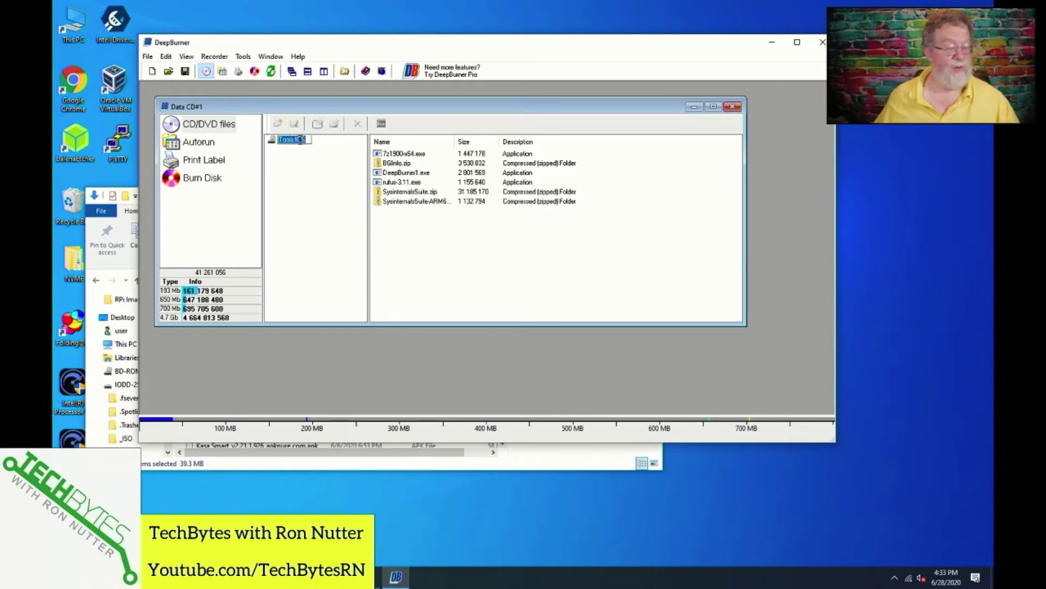
left_click(301, 140)
double_click(301, 140)
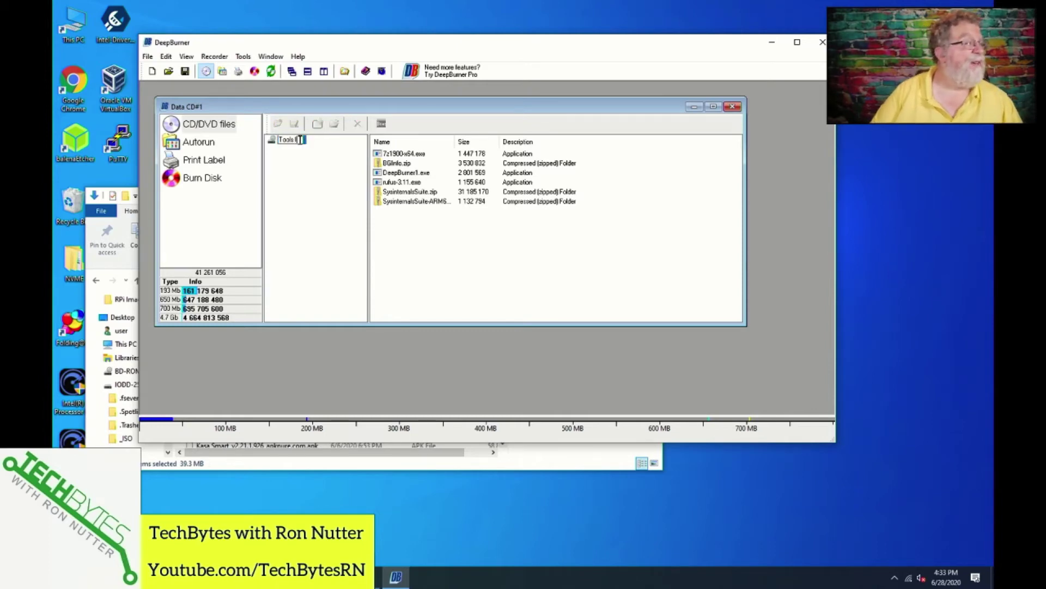
type("ISO")
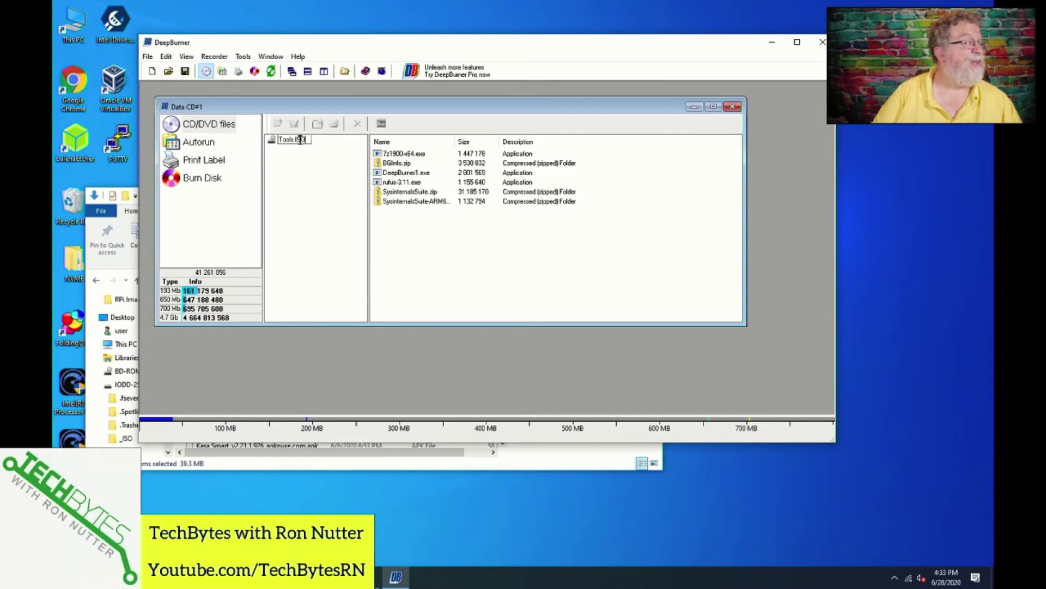
key("Return")
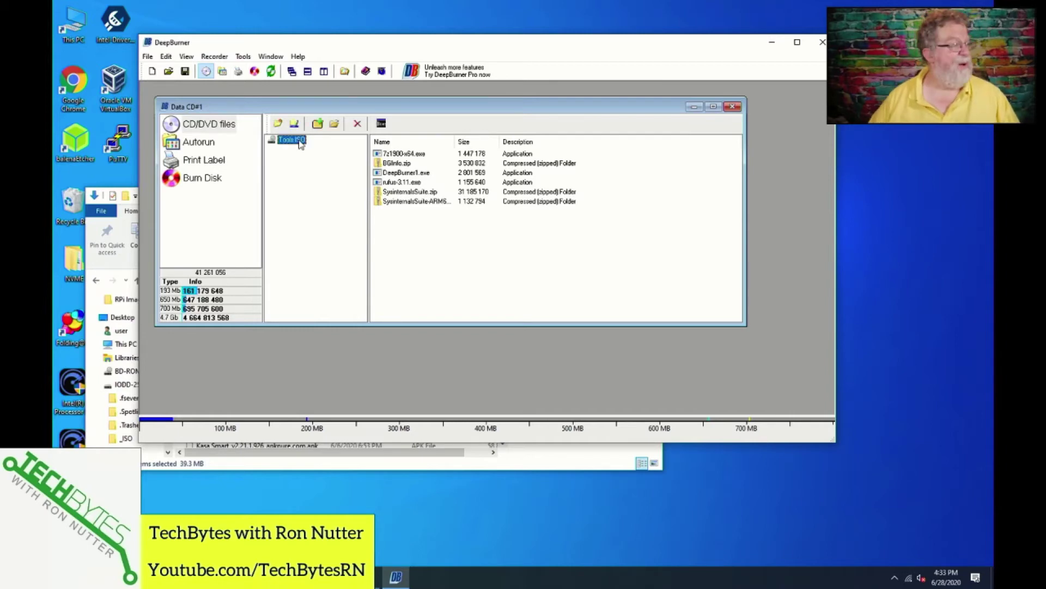
From Burn Disk, start saving the layout as an ISO in _ISO, naming it Tools ISO Test.
left_click(202, 179)
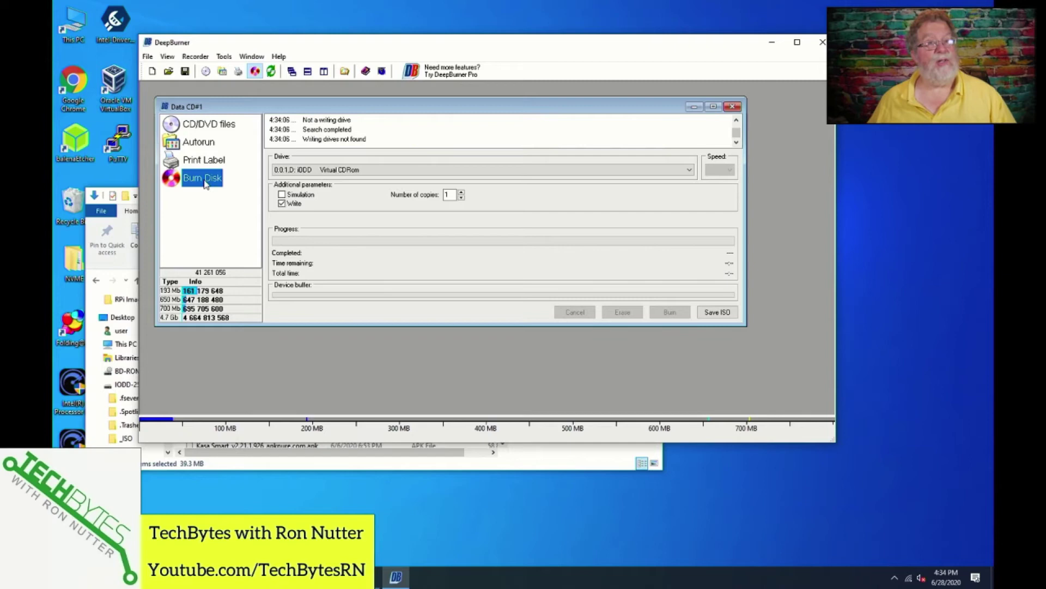
left_click(708, 313)
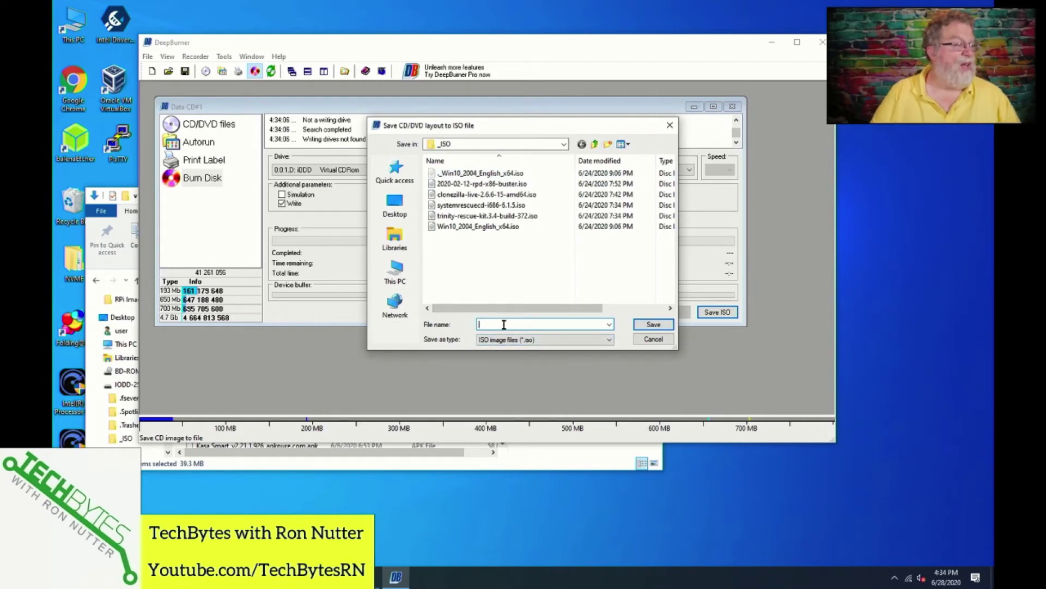
type("Too")
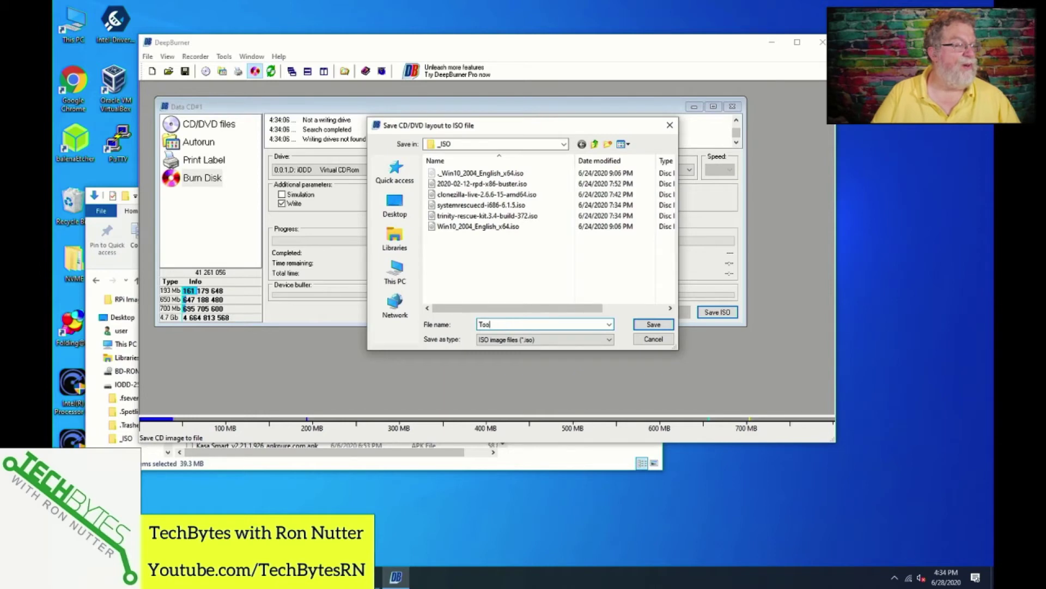
type("ls ISO ")
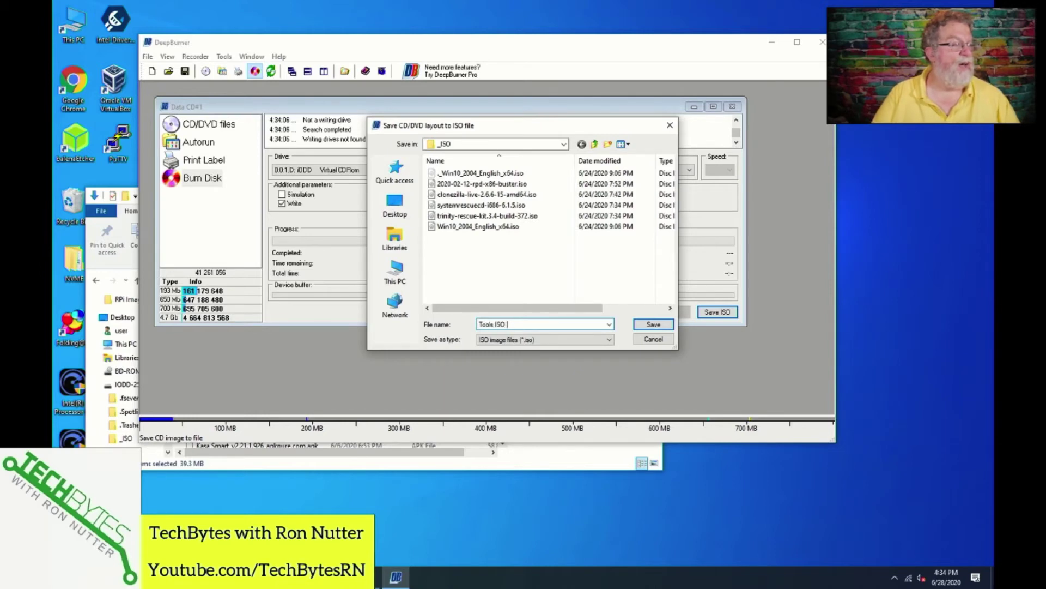
type("TES")
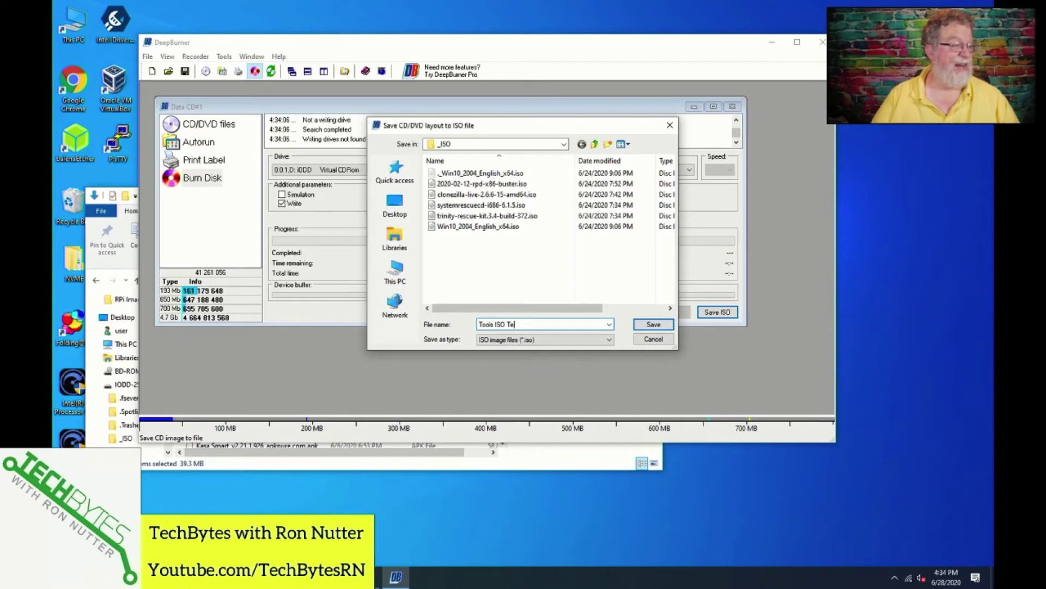
Save the image as Tools ISO Test.iso and mount it as drive D: Tools ISO.
left_click(649, 324)
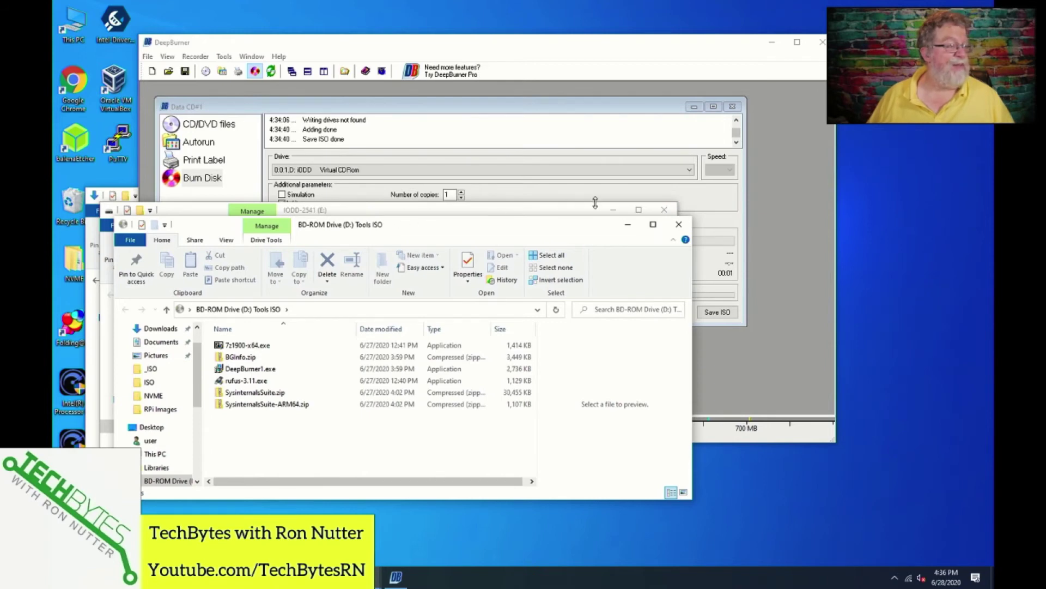
Minimize the IODD-2541 window and place the D: Tools ISO window beside Downloads.
left_click(612, 211)
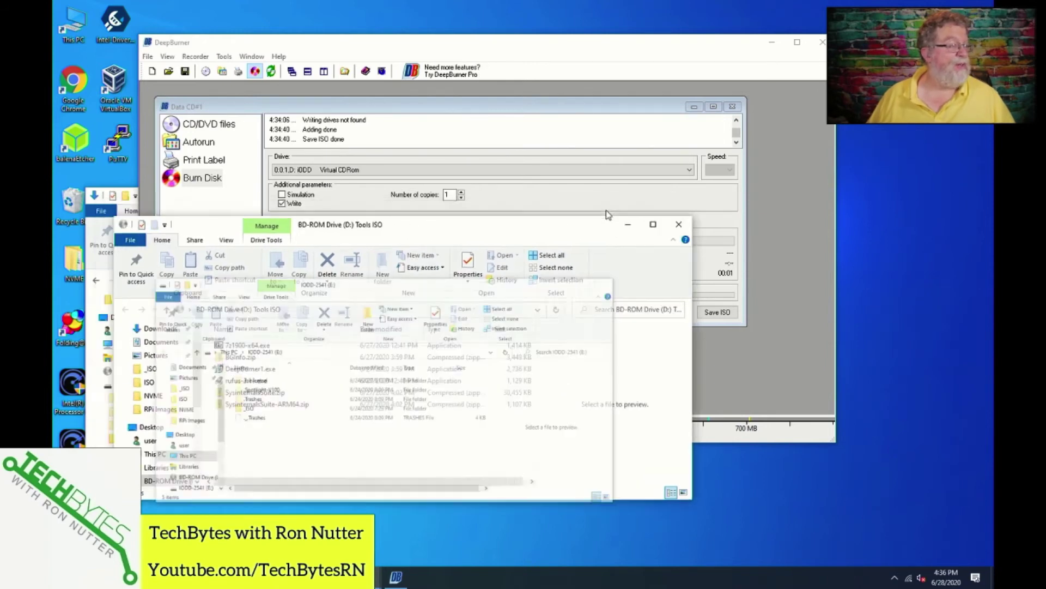
left_click_drag(485, 231, 742, 173)
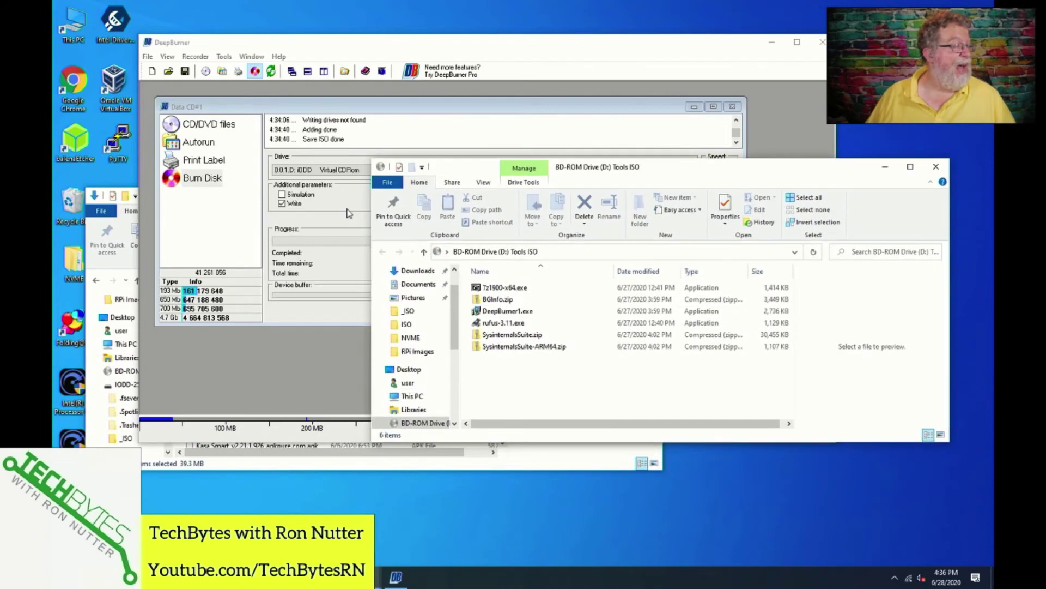
left_click(123, 262)
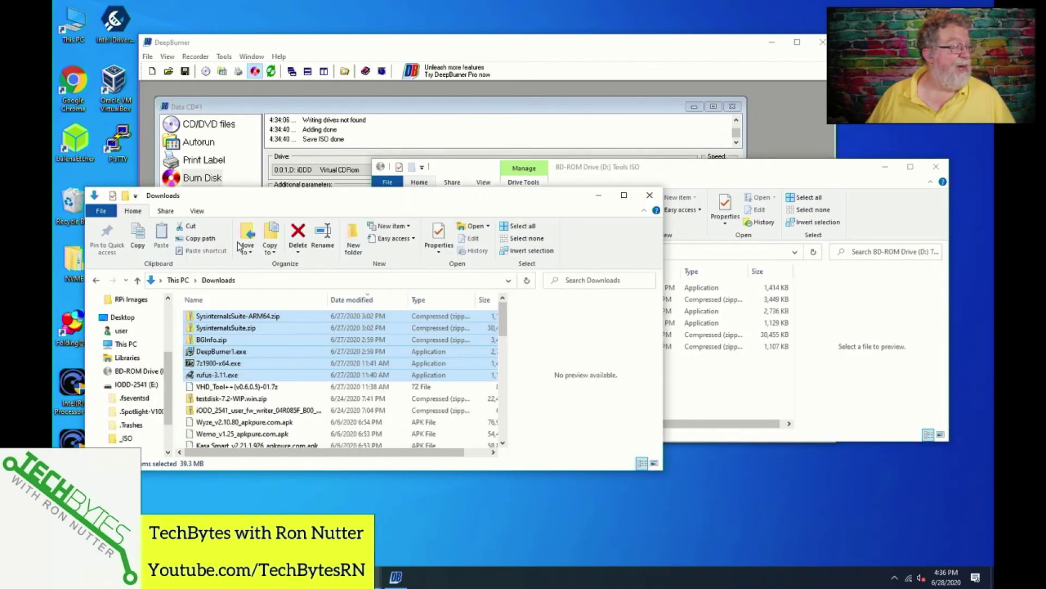
left_click_drag(678, 173, 756, 178)
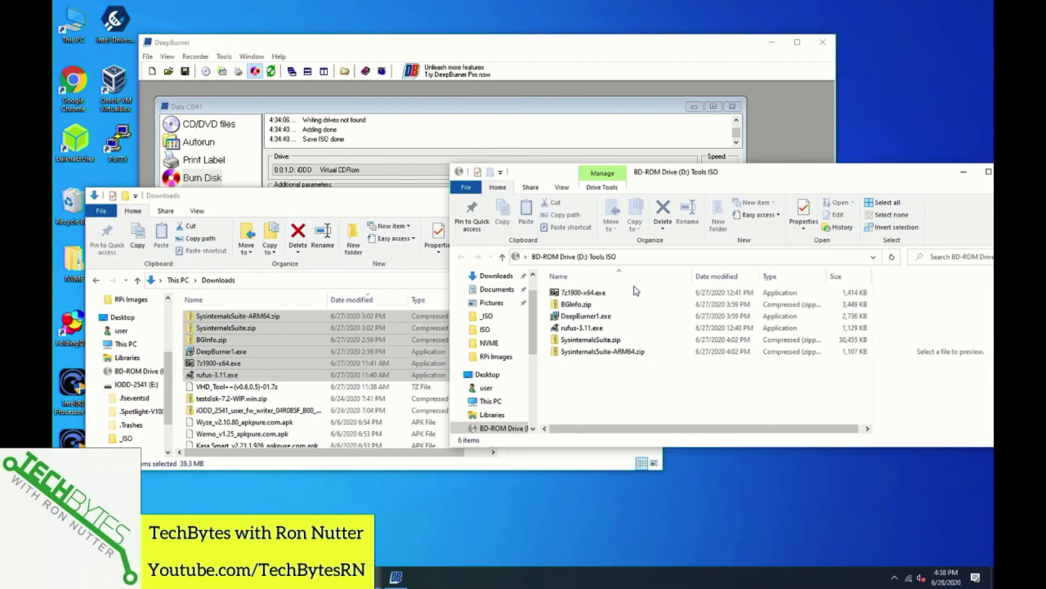
Return to DeepBurner's CD/DVD files page showing the Tools ISO root and its six files.
left_click(638, 55)
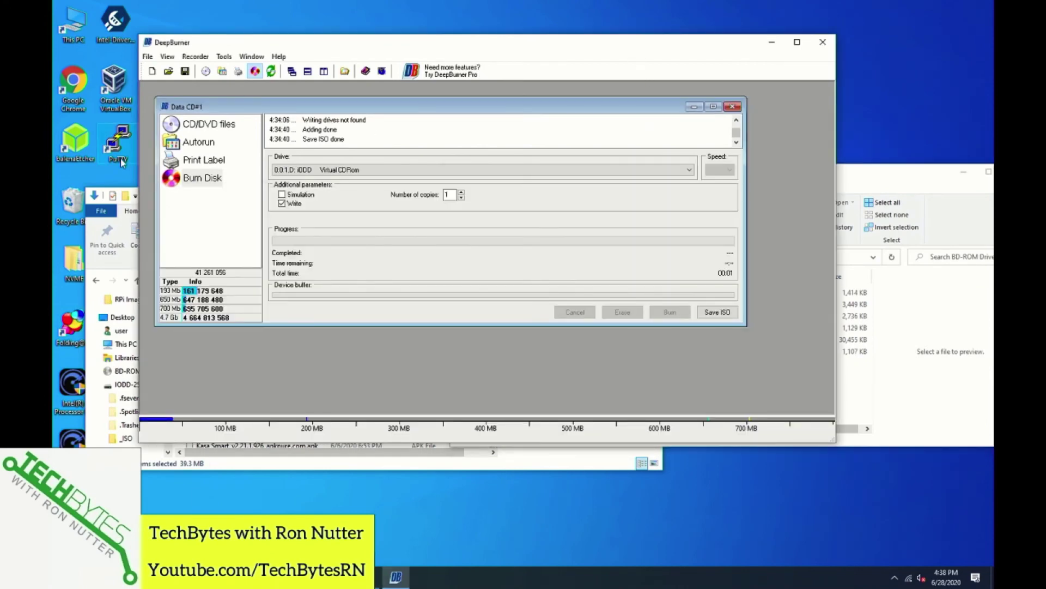
left_click(184, 128)
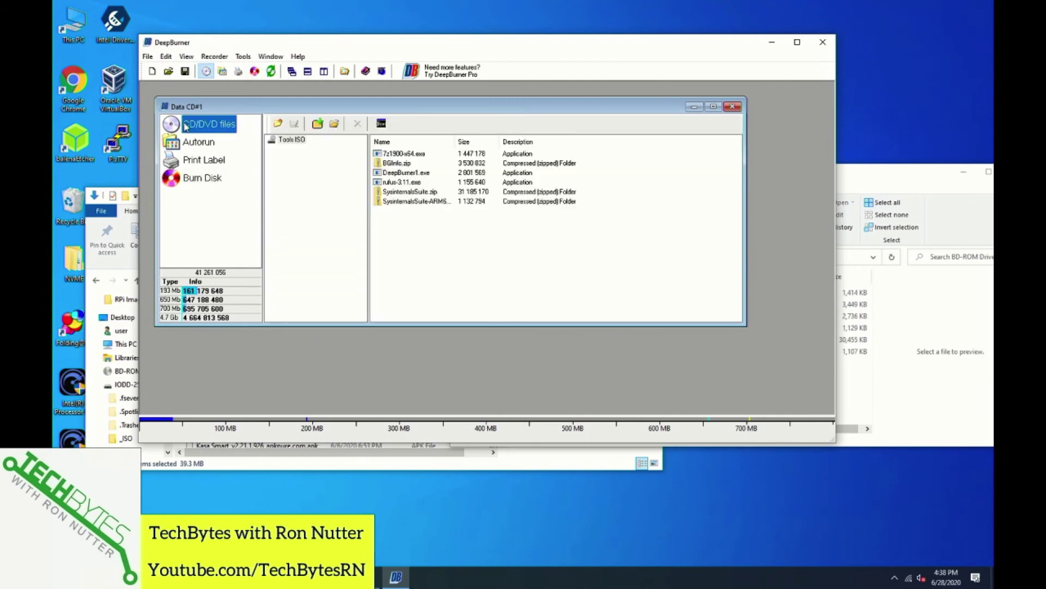
right_click(293, 141)
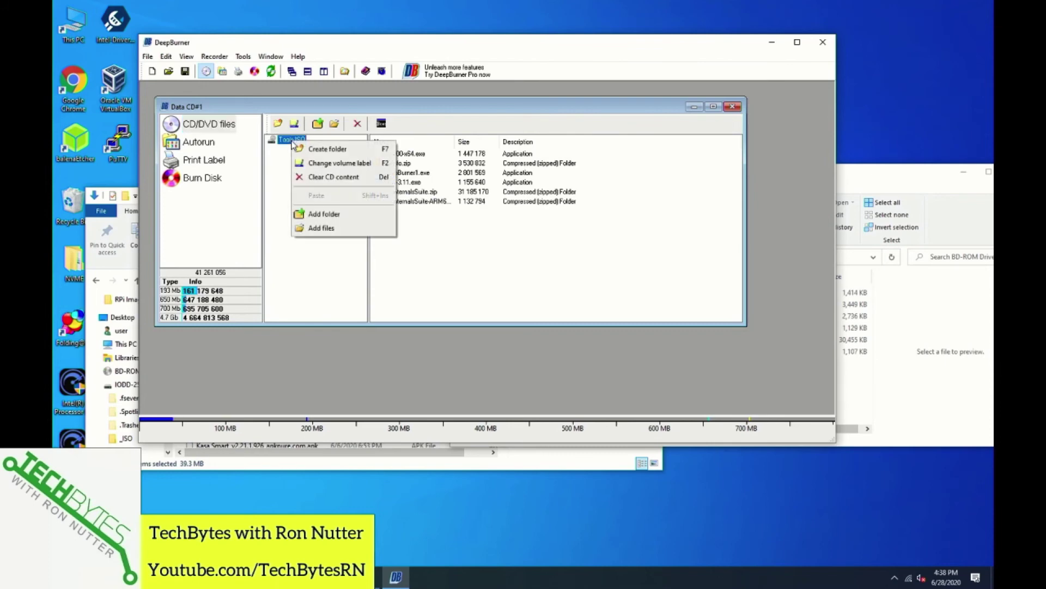
left_click(275, 182)
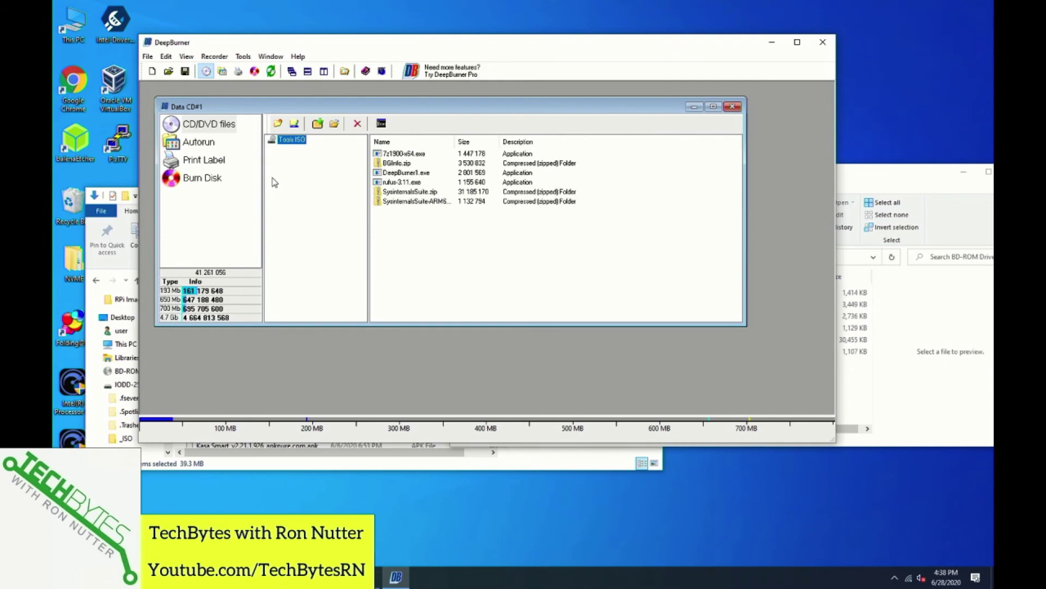